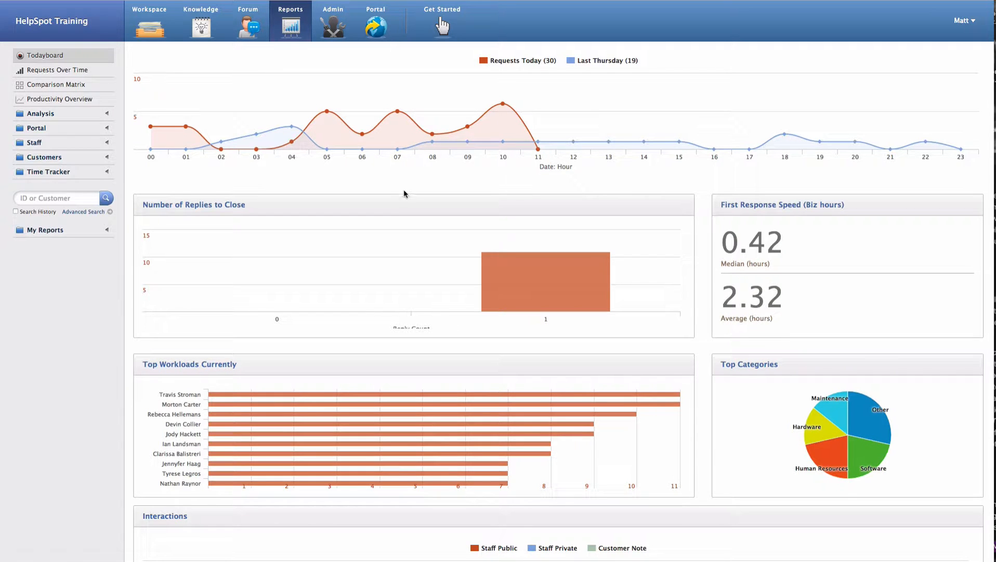
Step: Review the Todayboard charts, from today's requests down to the hourly Interactions graph
mouse_move(305, 135)
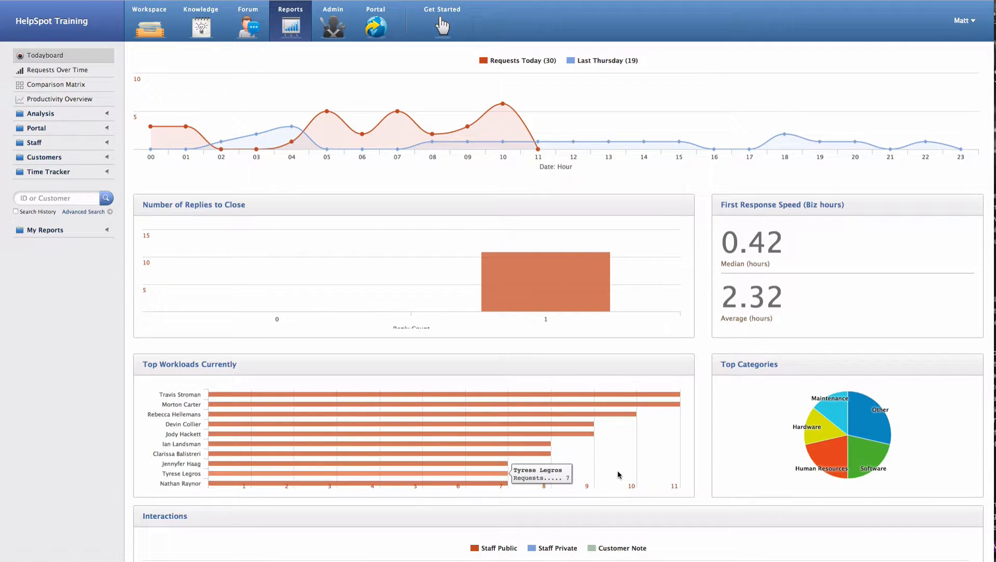
scroll(617, 470, down, 5)
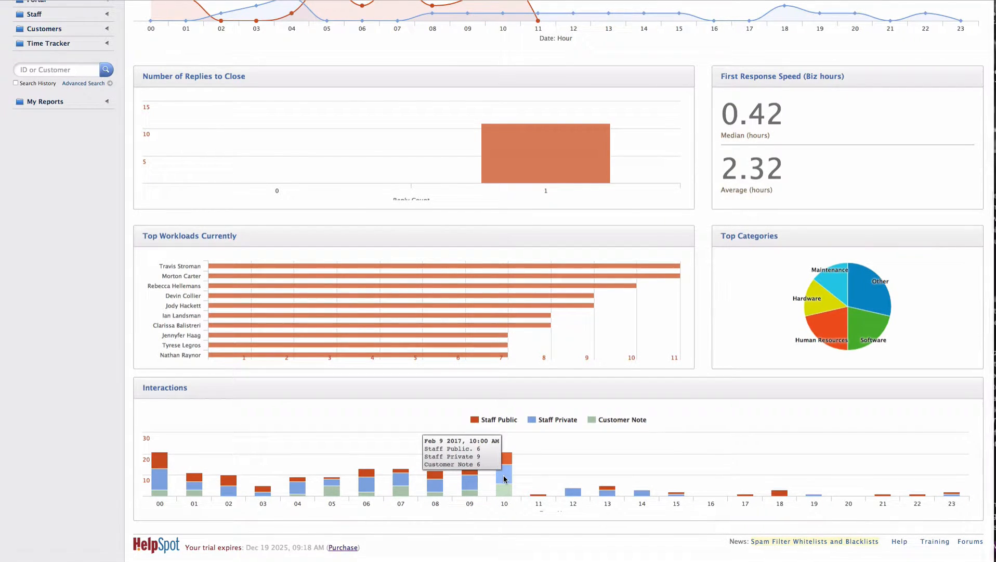
scroll(264, 178, up, 3)
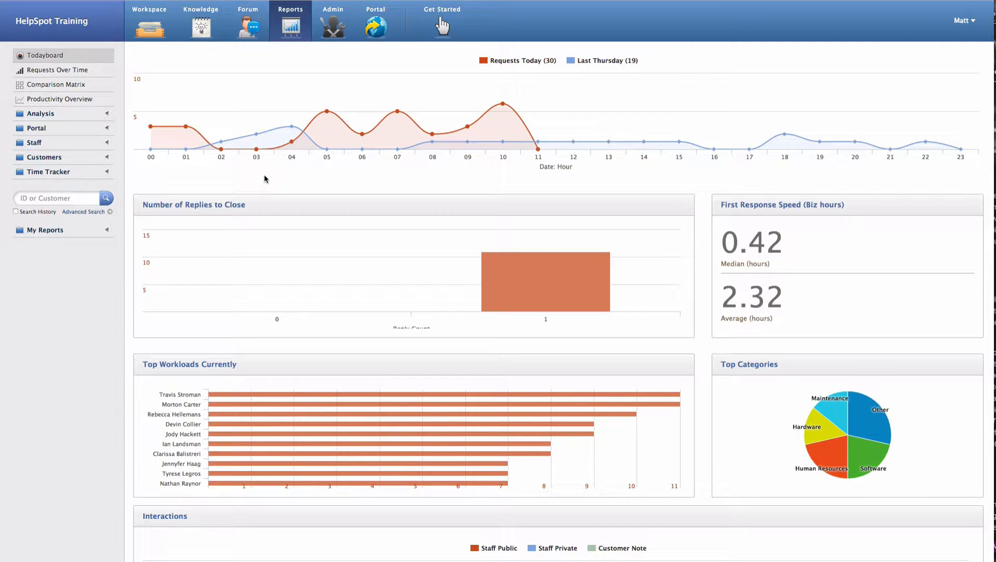
Step: Open the Requests Over Time report and run it for 02/06/2017 to 02/10/2017
click(86, 74)
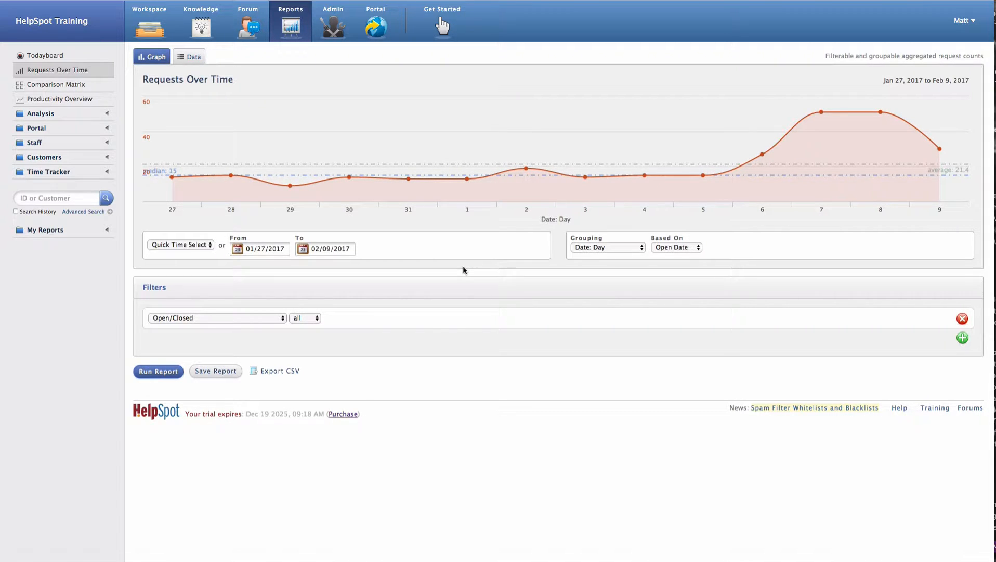
click(212, 244)
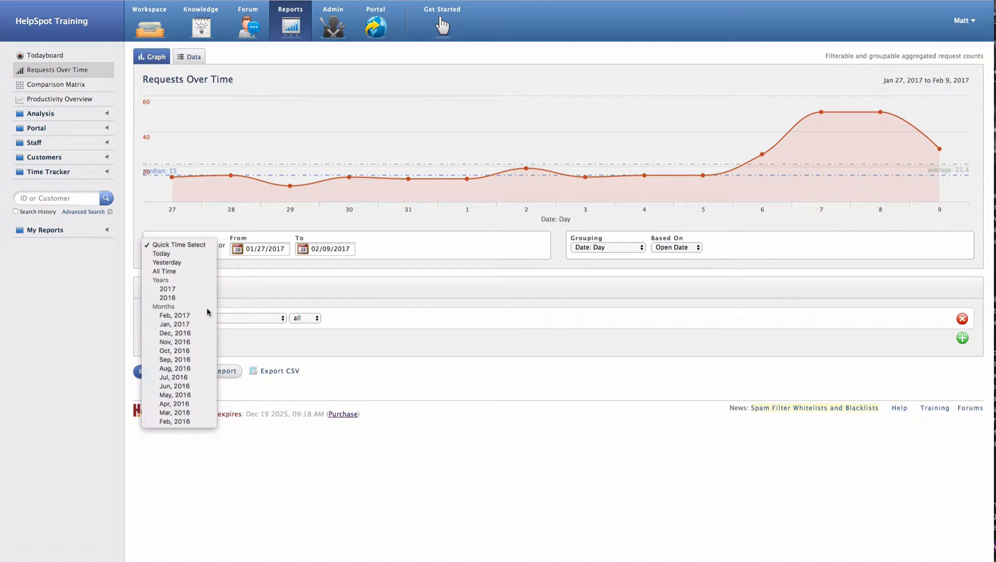
click(242, 273)
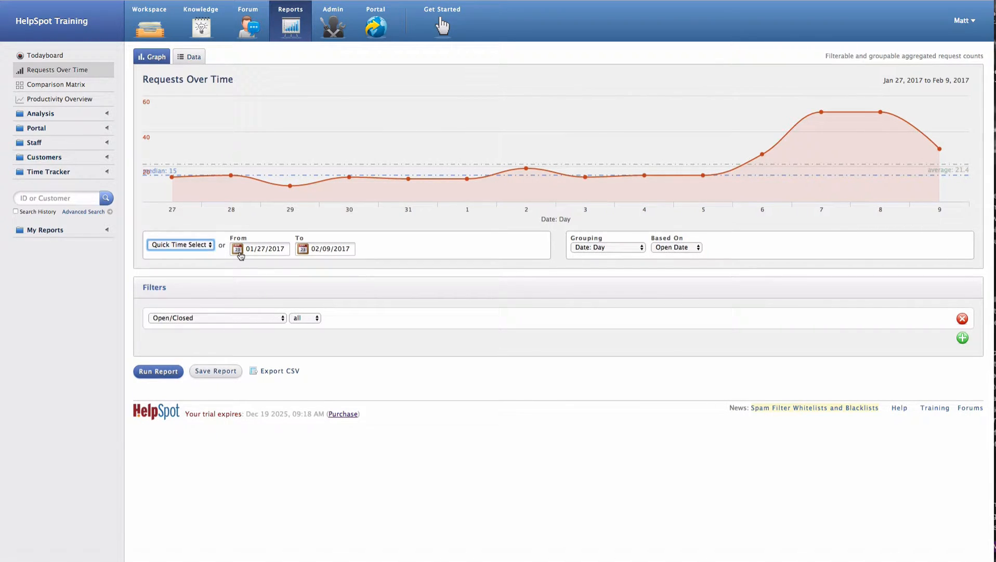
click(239, 252)
click(259, 312)
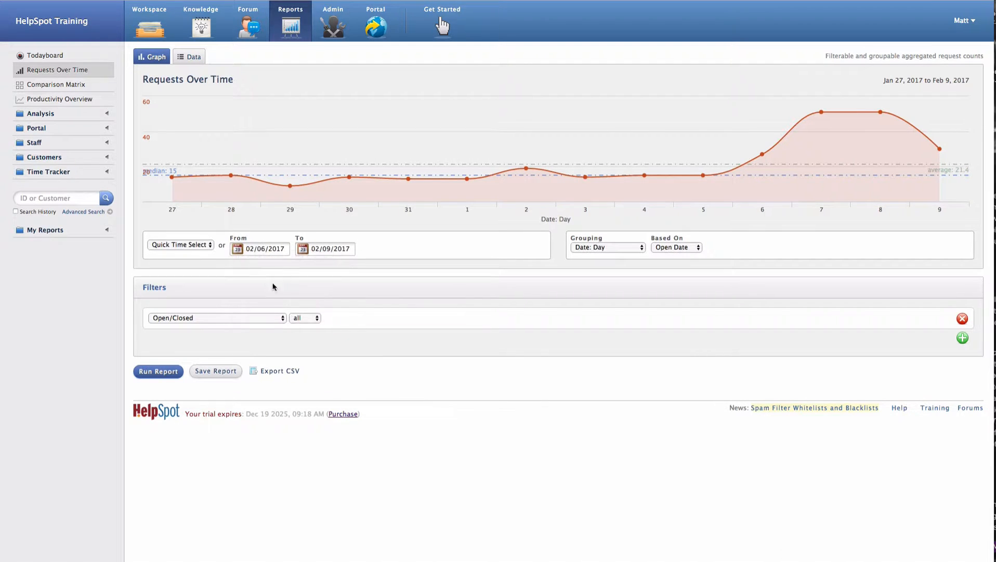
click(302, 251)
click(378, 307)
click(176, 374)
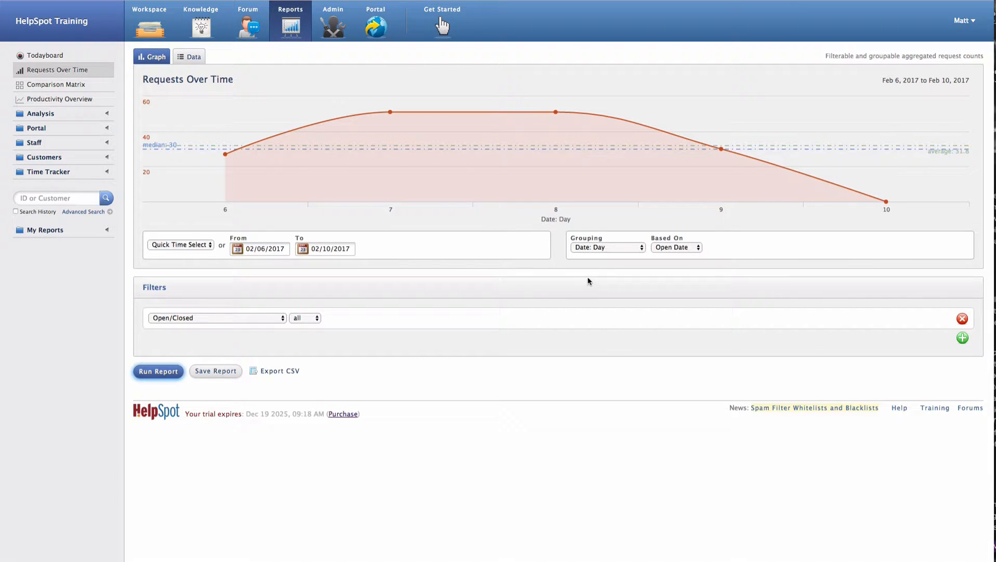
Step: Group the Requests Over Time report by Category and run it
click(641, 251)
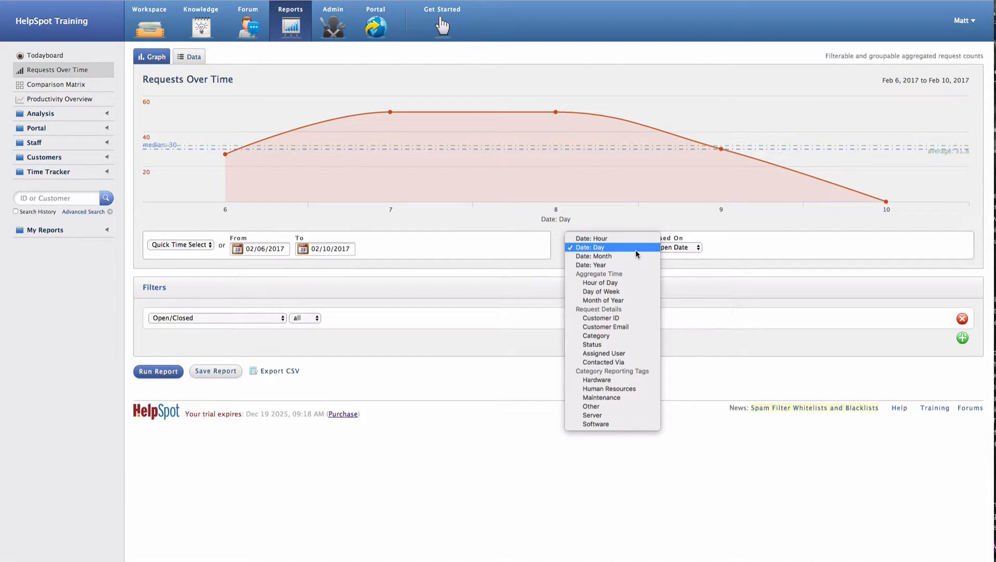
click(619, 339)
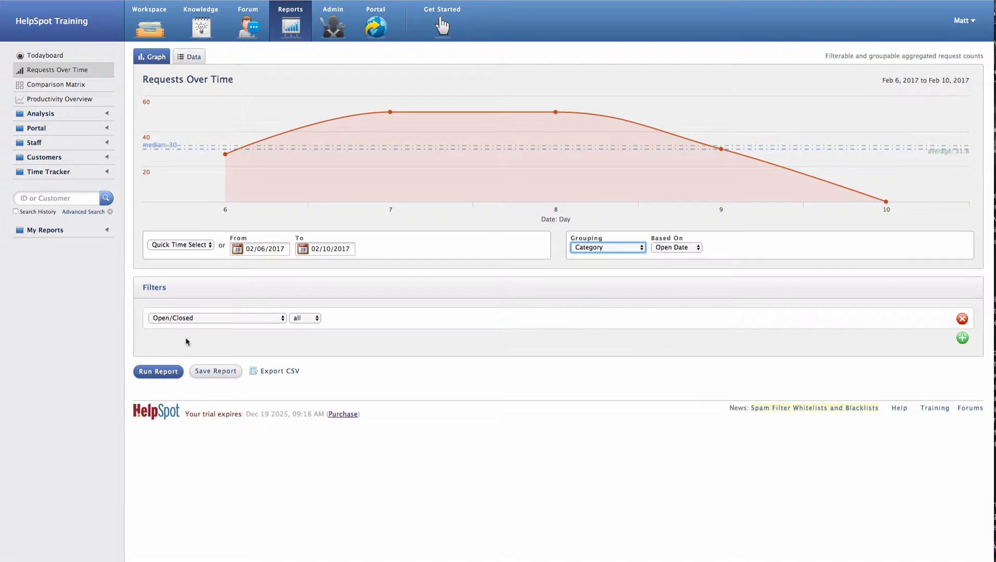
click(168, 377)
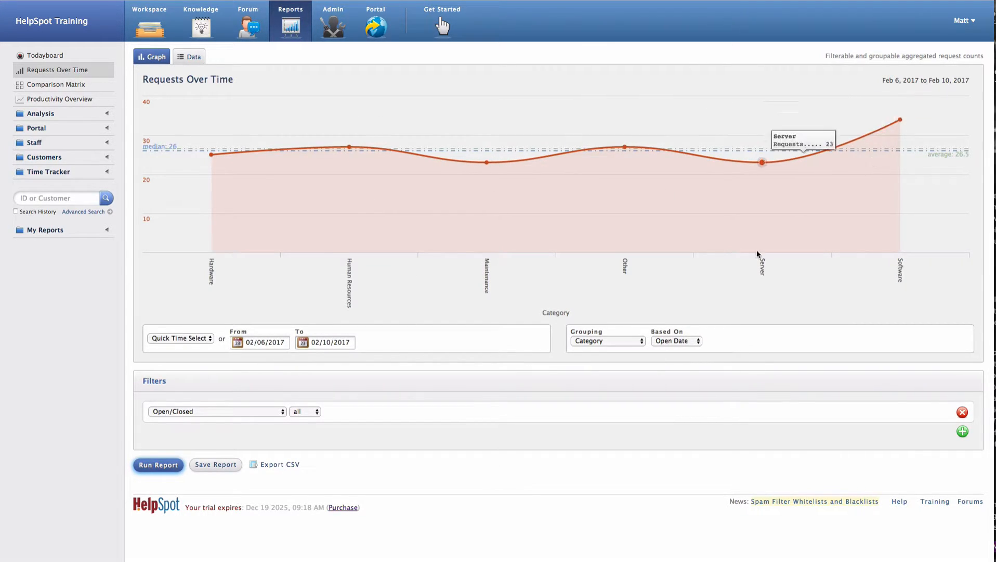
Step: Run the report for the year 2017 grouped by Day of Week, and inspect the request counts of individual days on the graph
click(613, 341)
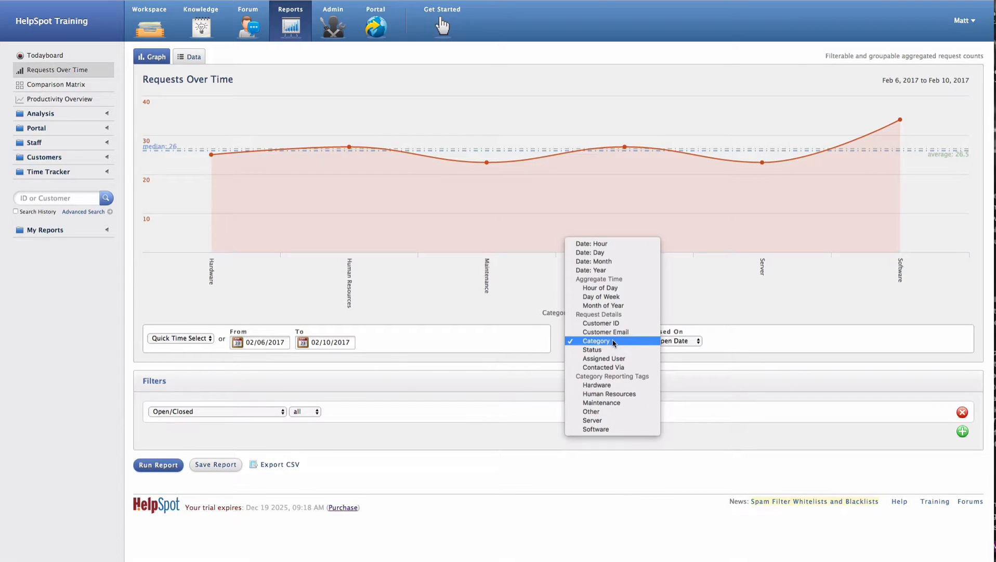
click(629, 297)
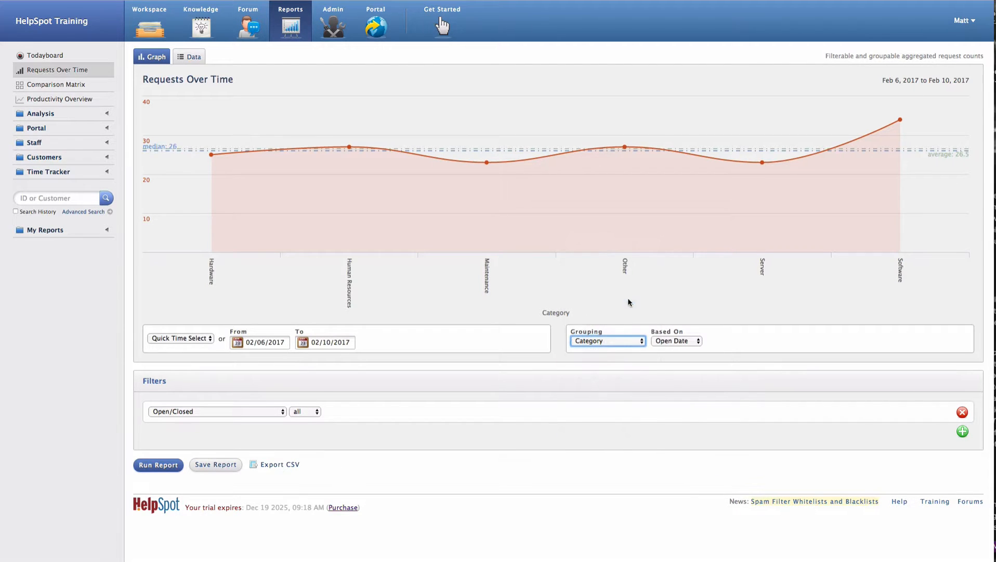
click(200, 341)
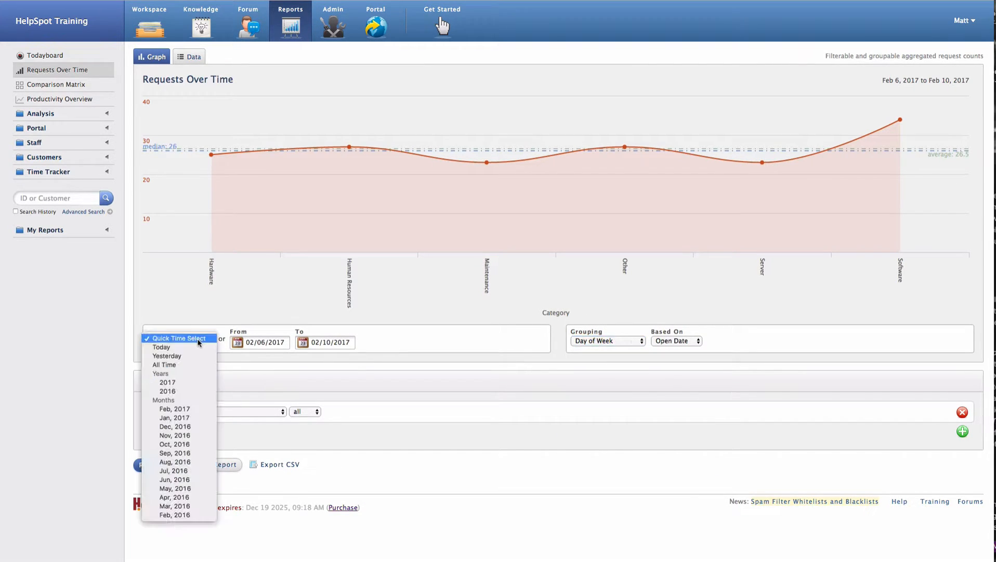
click(179, 384)
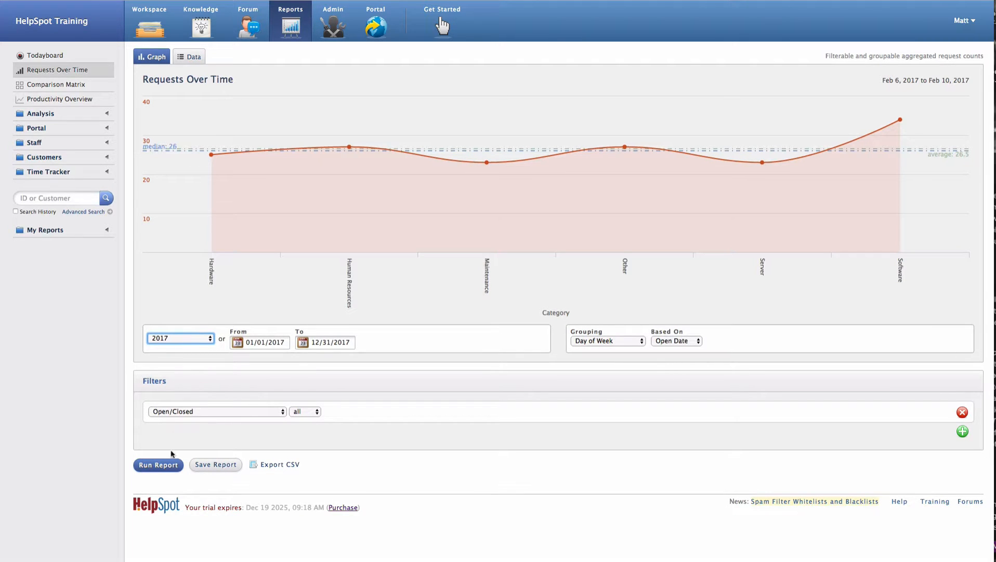
click(173, 468)
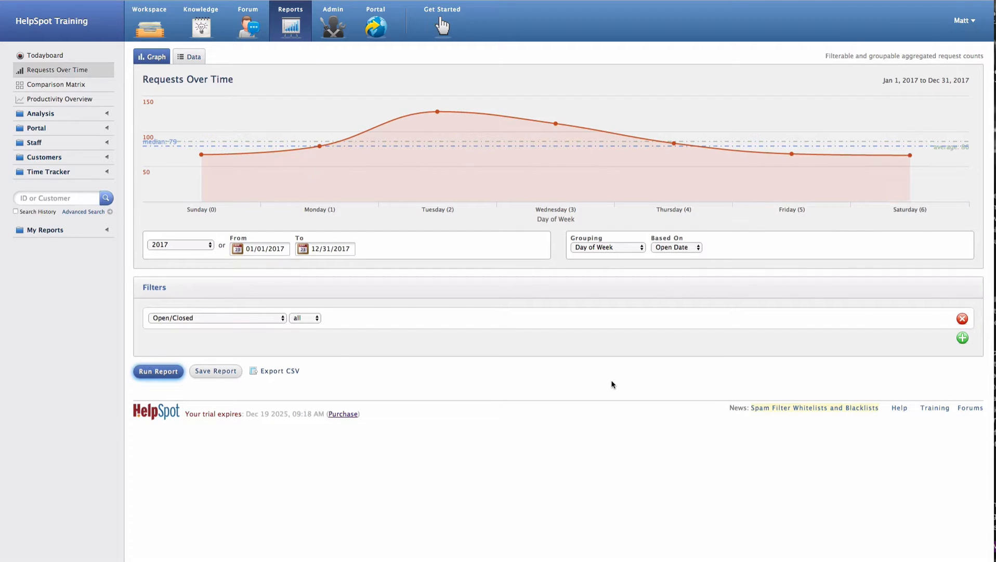
mouse_move(445, 173)
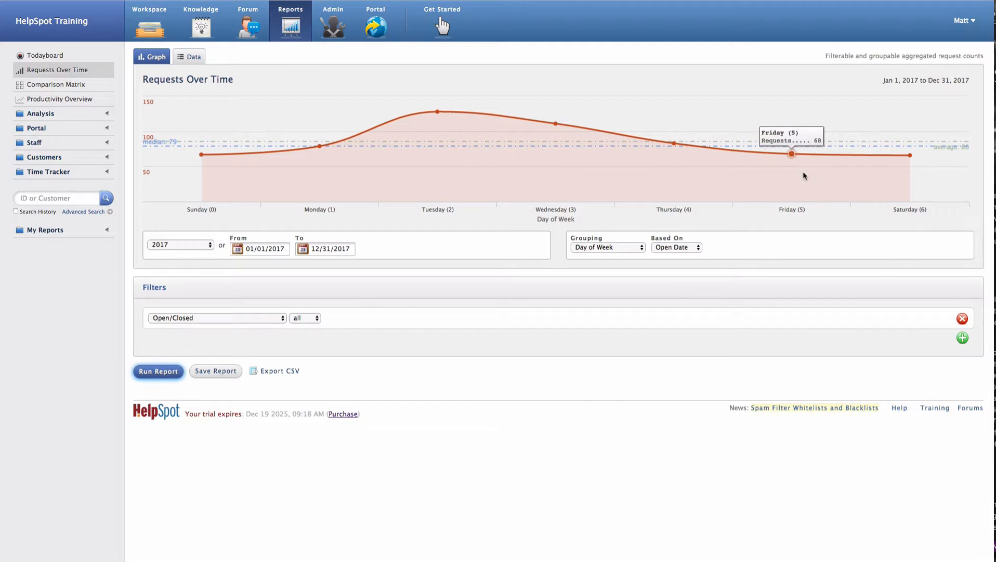
mouse_move(905, 174)
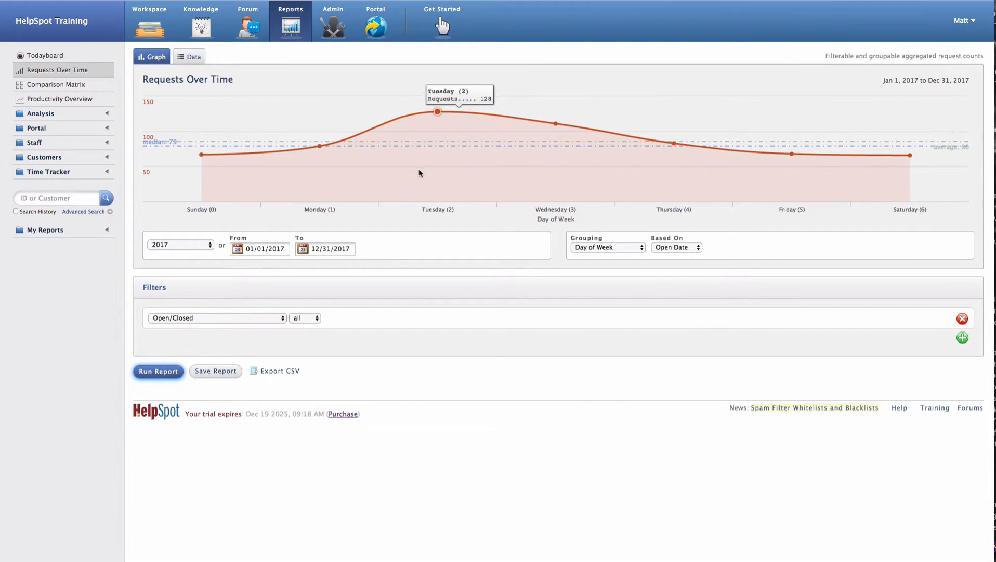
mouse_move(342, 177)
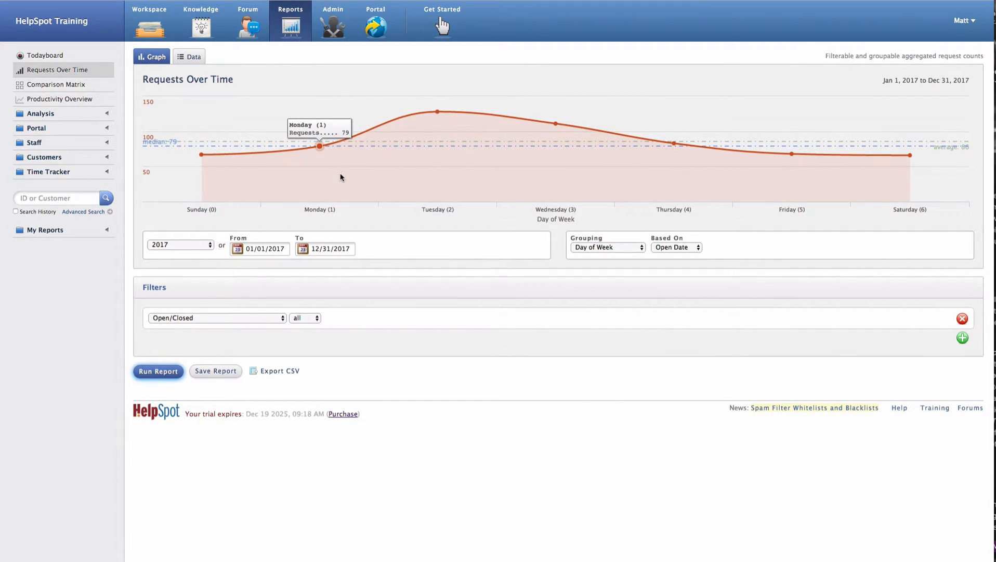
Step: Base the report on Closing Date and run it again
click(678, 248)
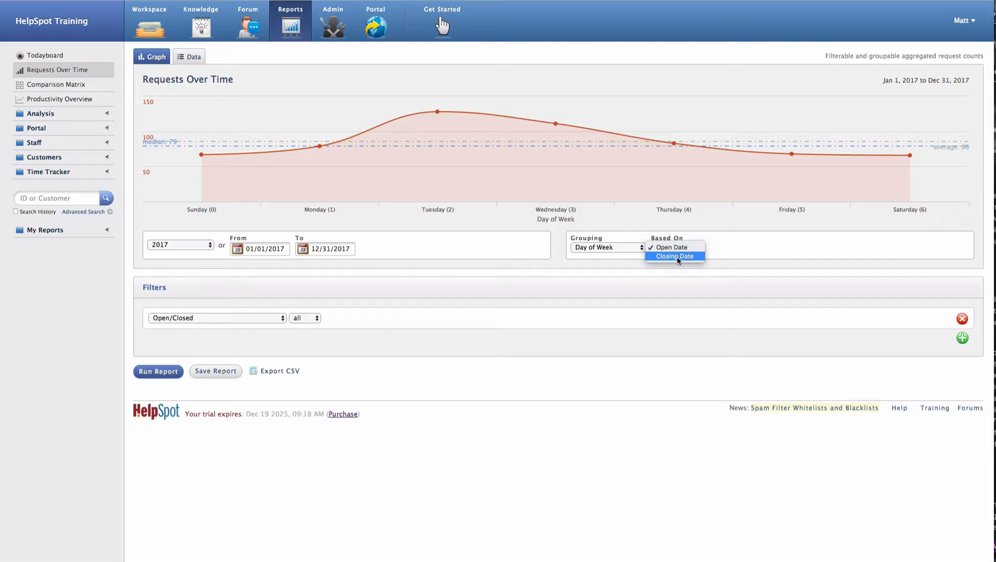
click(675, 256)
click(161, 372)
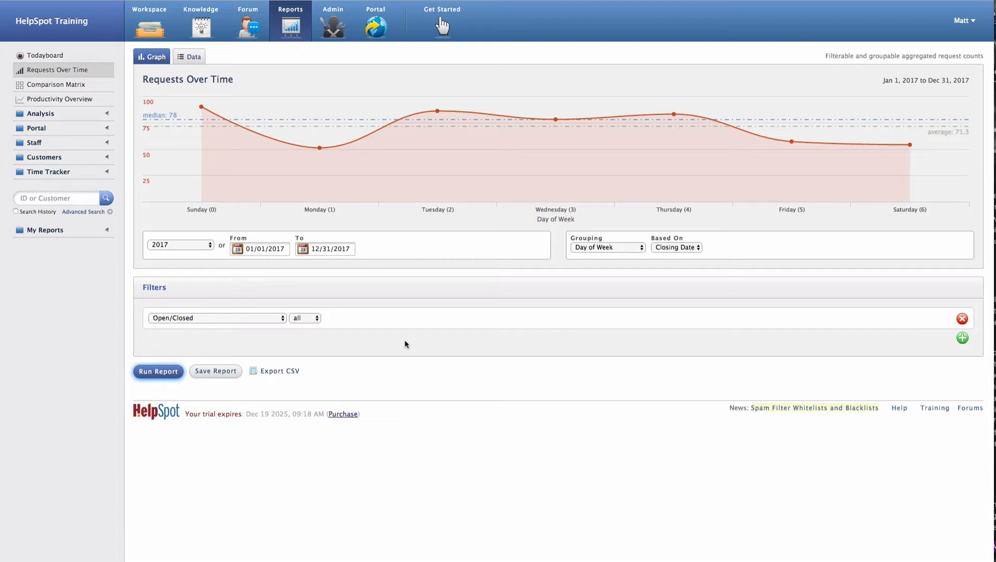
Step: Add a filter for Category is Human Resources and run the report
click(962, 338)
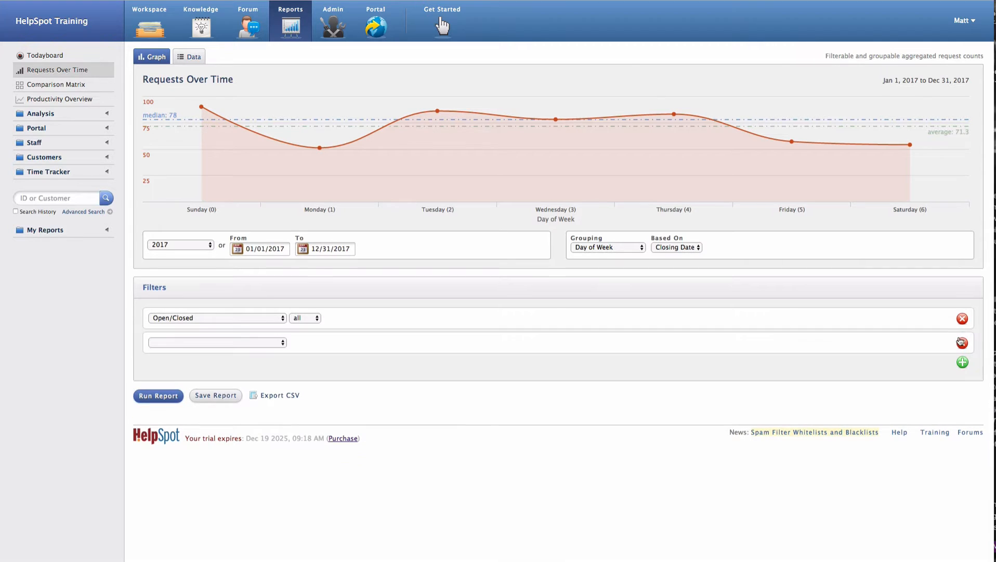
click(255, 343)
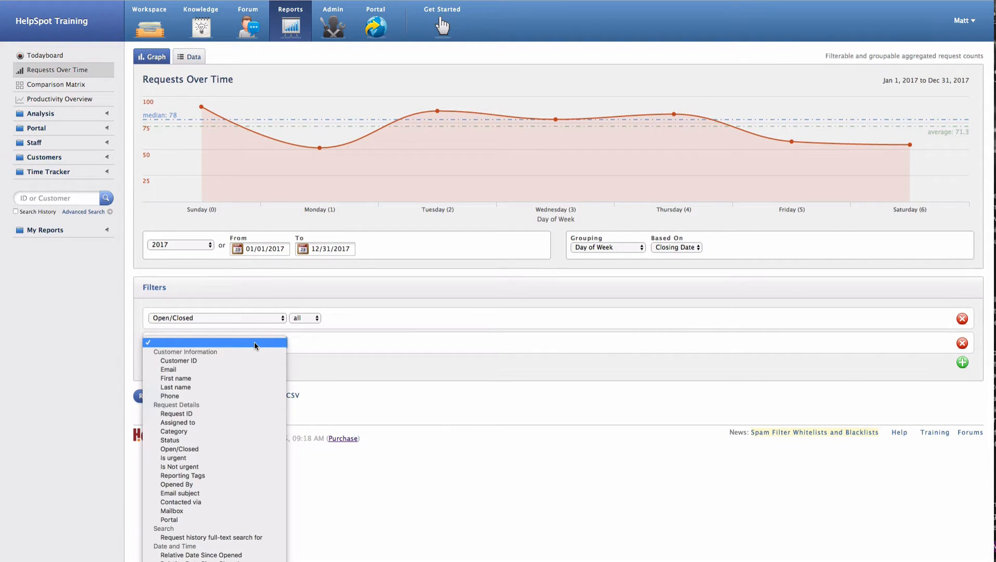
click(237, 430)
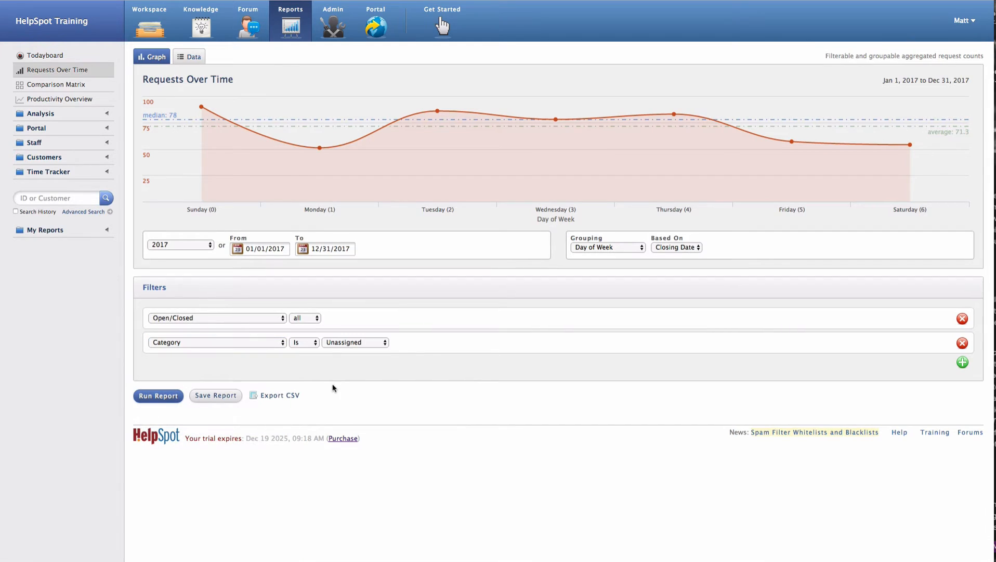
click(343, 344)
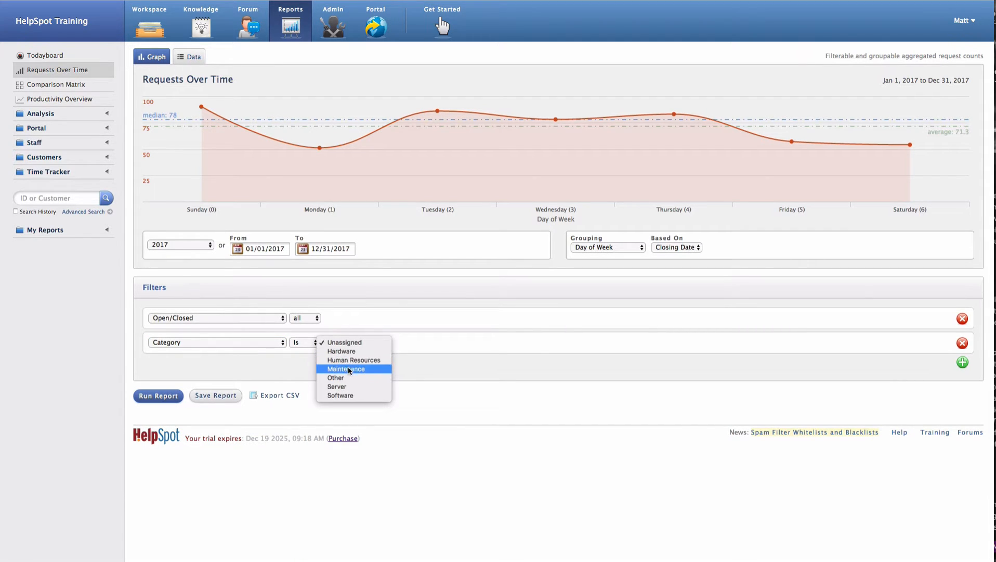
click(354, 362)
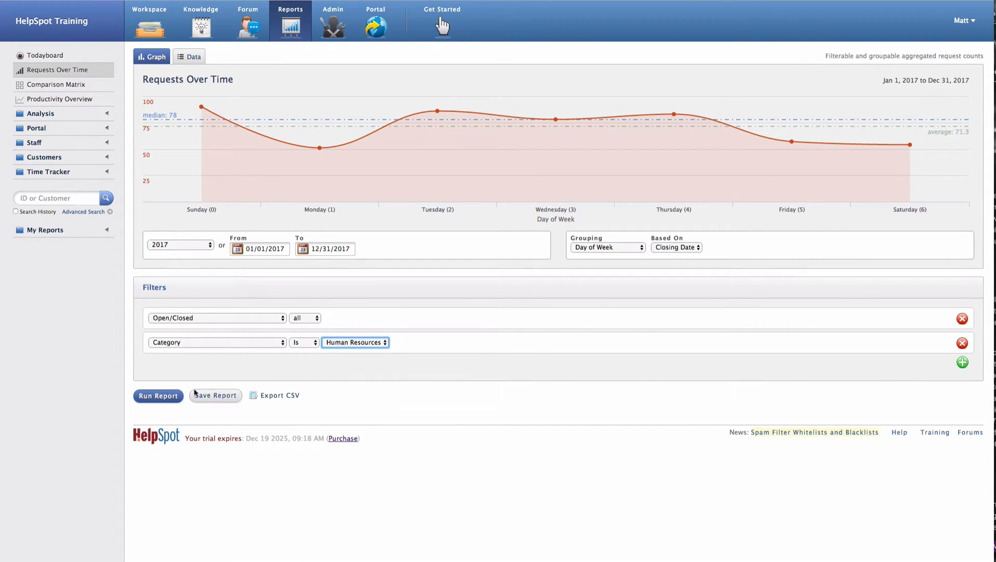
click(162, 397)
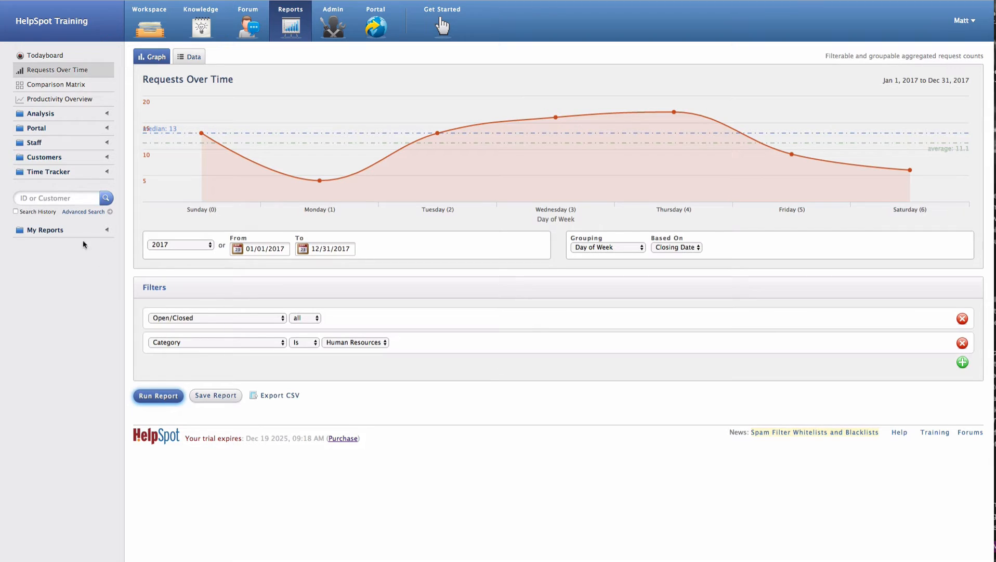
Step: Save the filtered report as "HR Close Over Time"
click(229, 401)
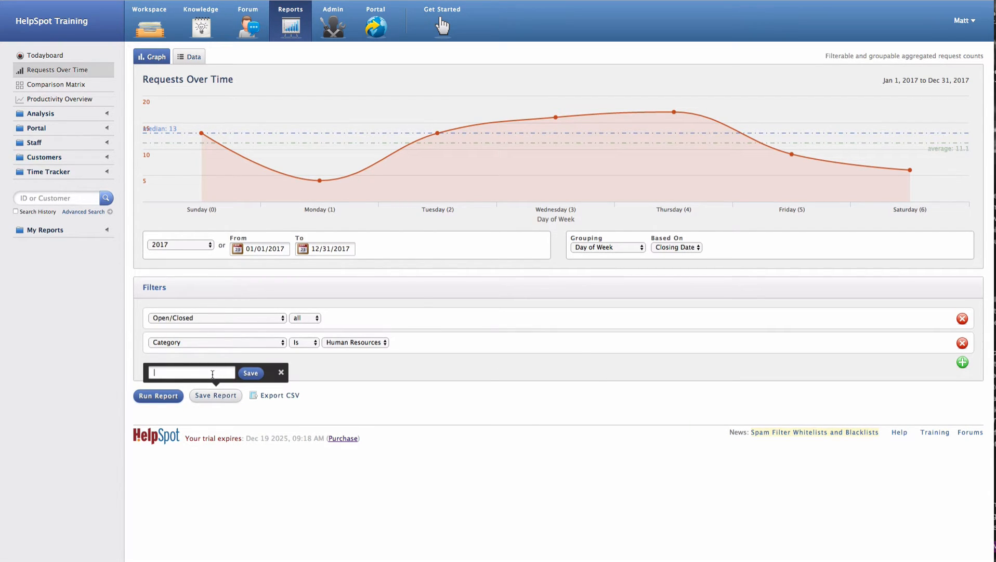
text(HR Close Over Time)
click(257, 373)
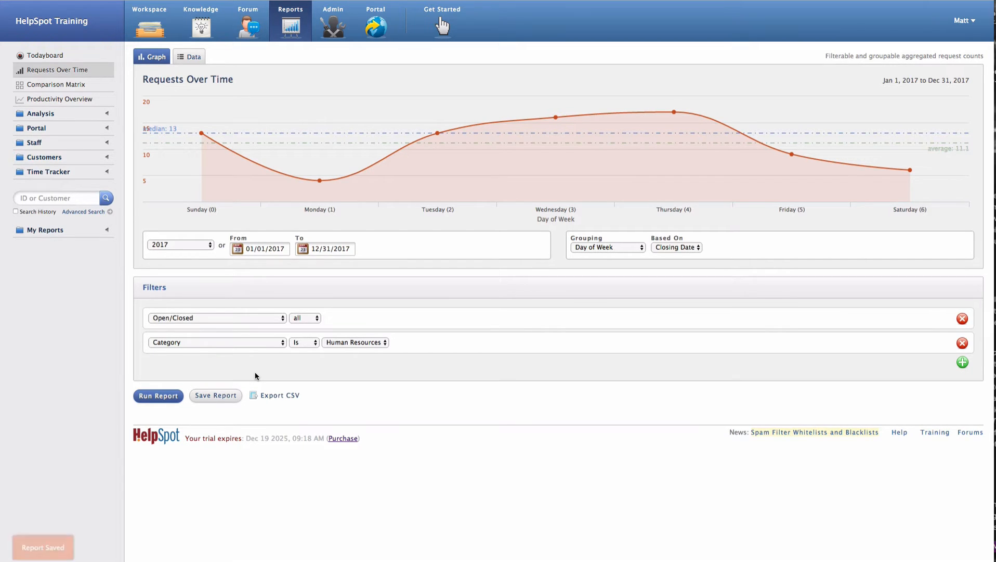
Step: Reload the reports area, open the saved HR Close Over Time report and view its results as a data table
click(287, 25)
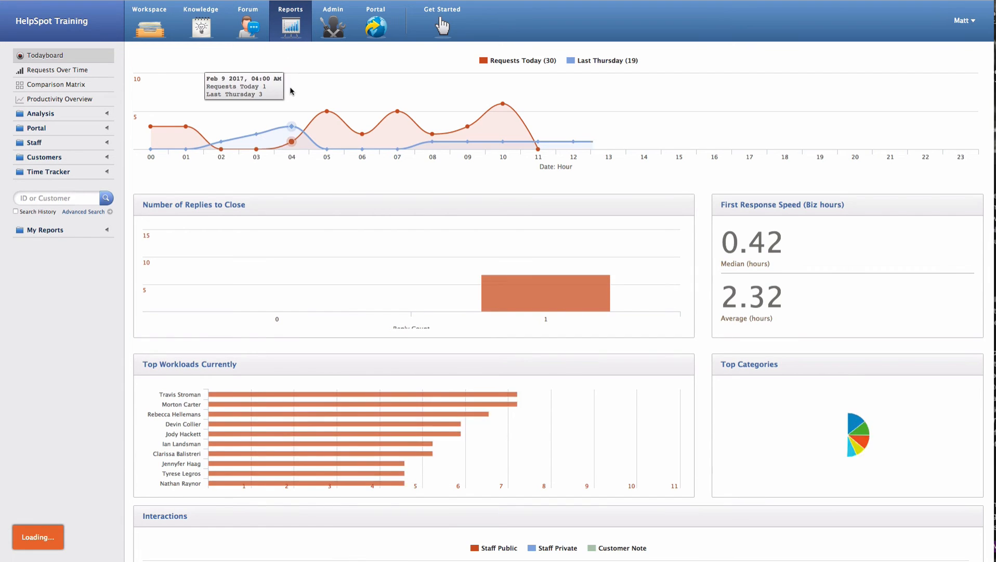
click(73, 237)
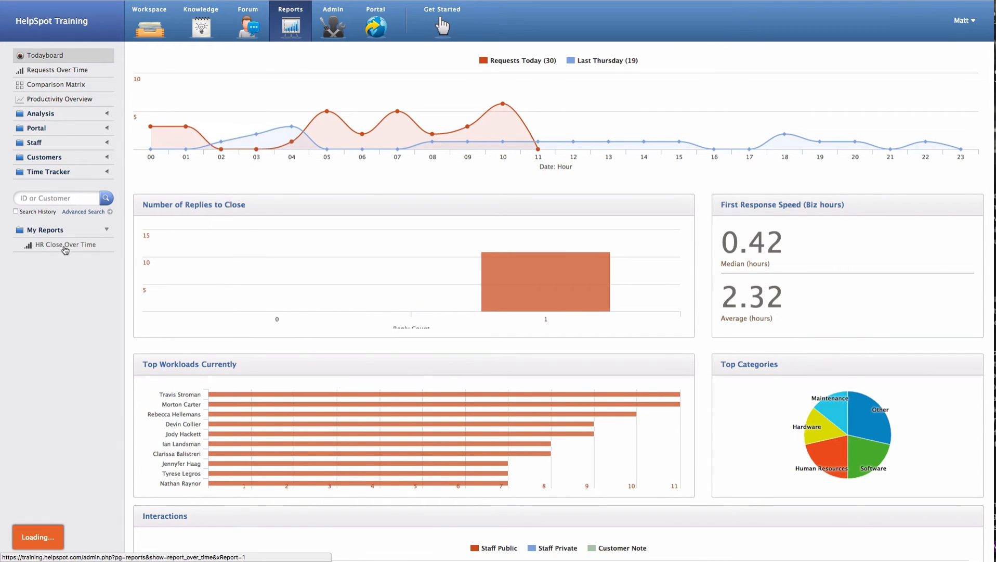
click(65, 248)
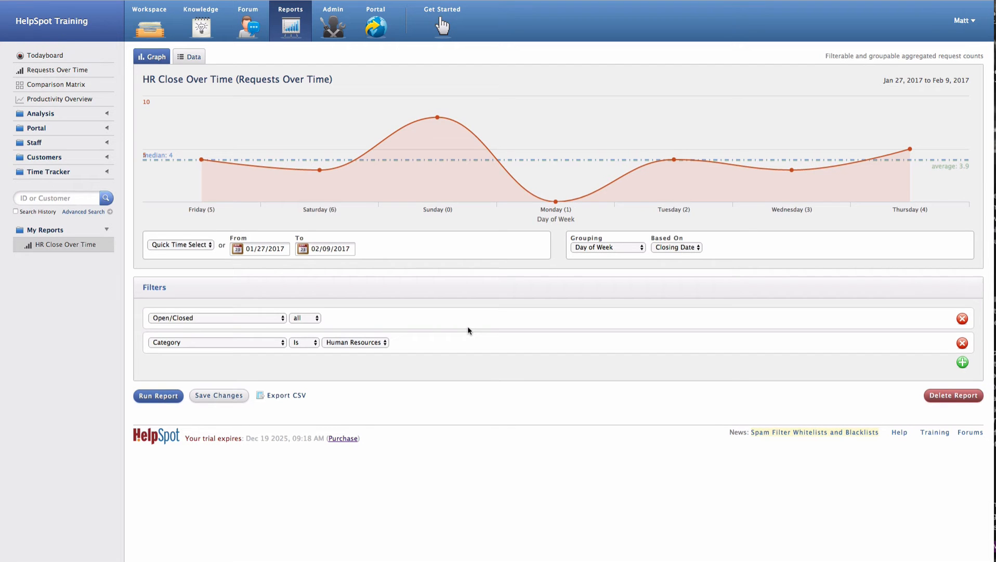
click(191, 58)
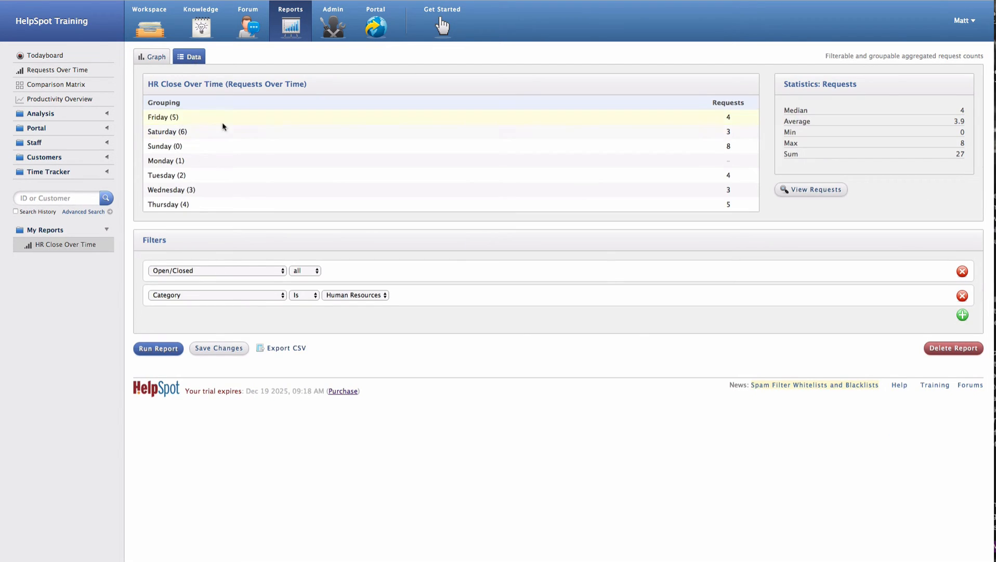